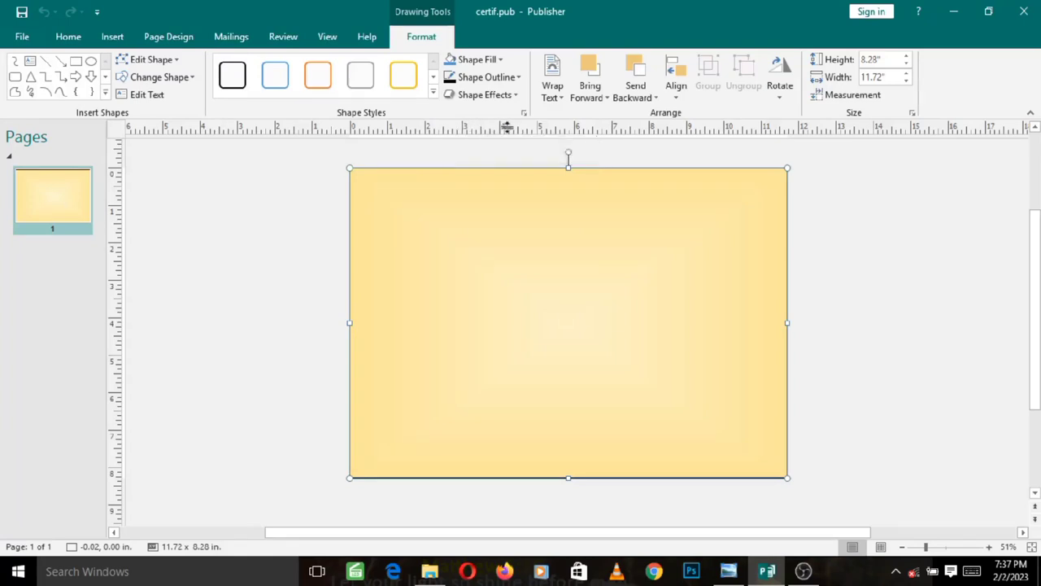
Step: Switch the ribbon to View to reach the page display options
left_click(328, 37)
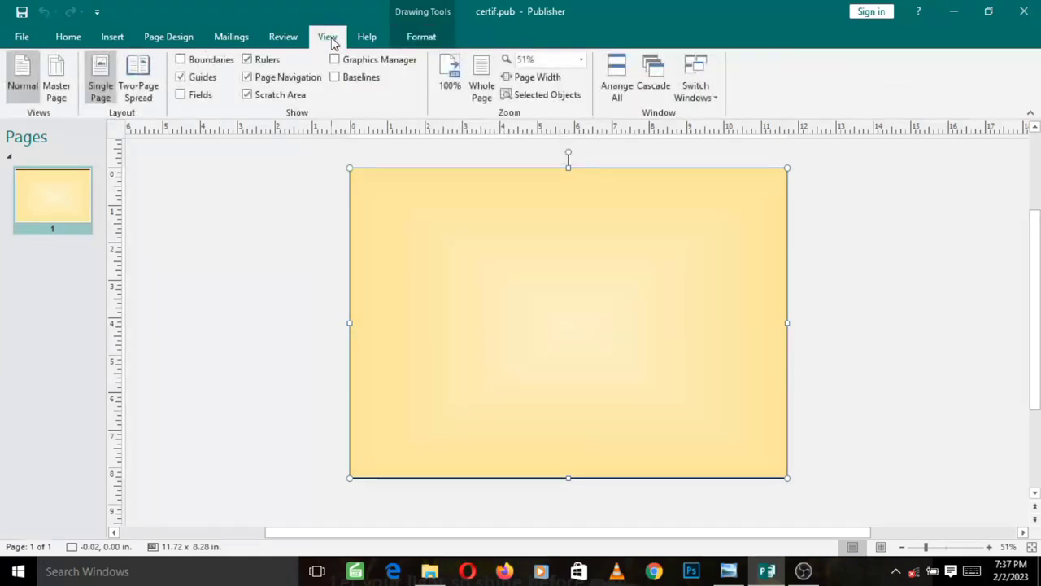
Step: Hide the rulers, show them again, and deselect the yellow gradient rectangle
left_click(247, 61)
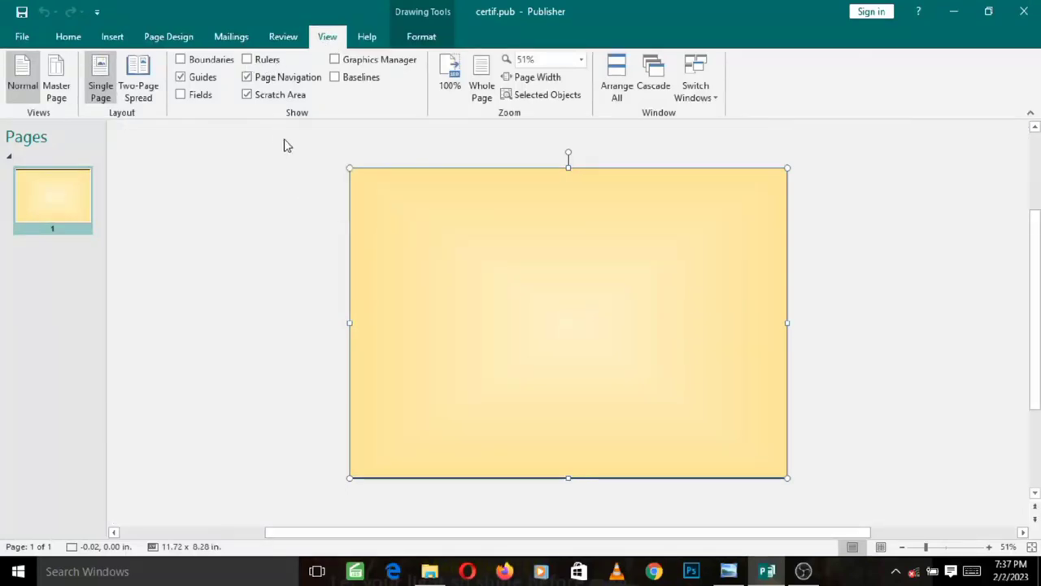
left_click(248, 61)
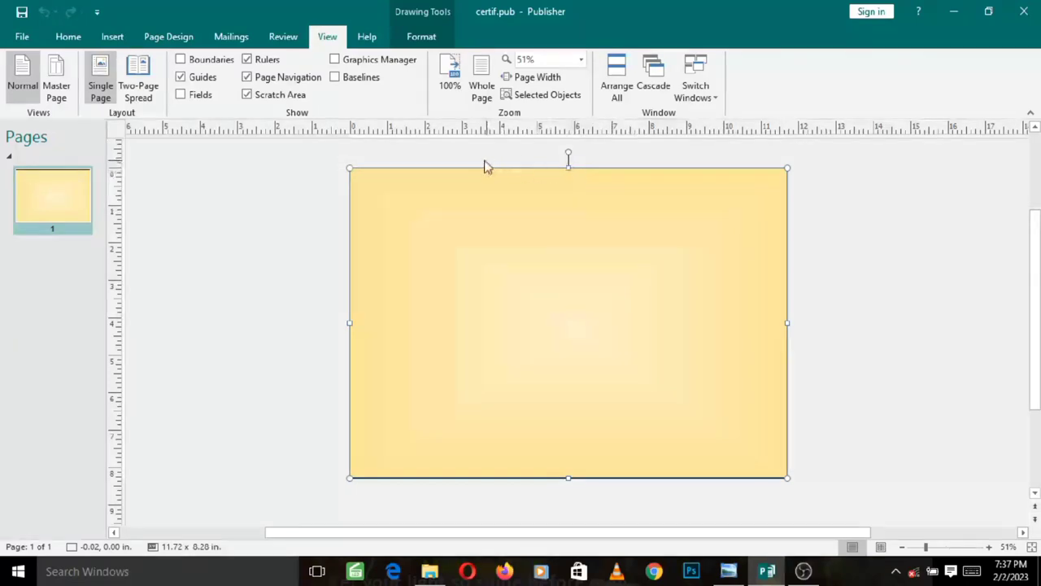
left_click(319, 203)
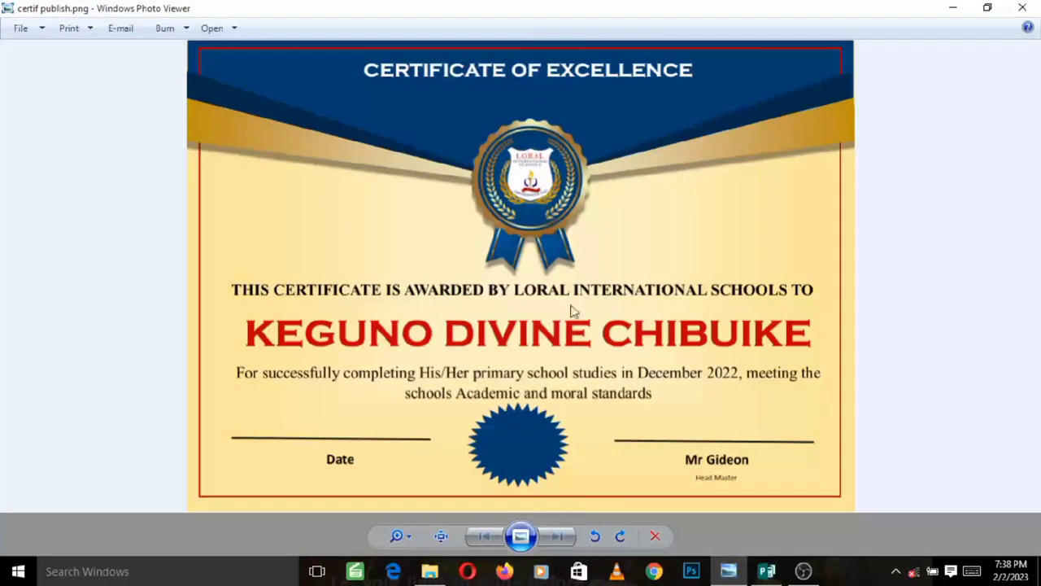
Step: Return from the sample certificate image to certif.pub in Publisher
left_click(766, 571)
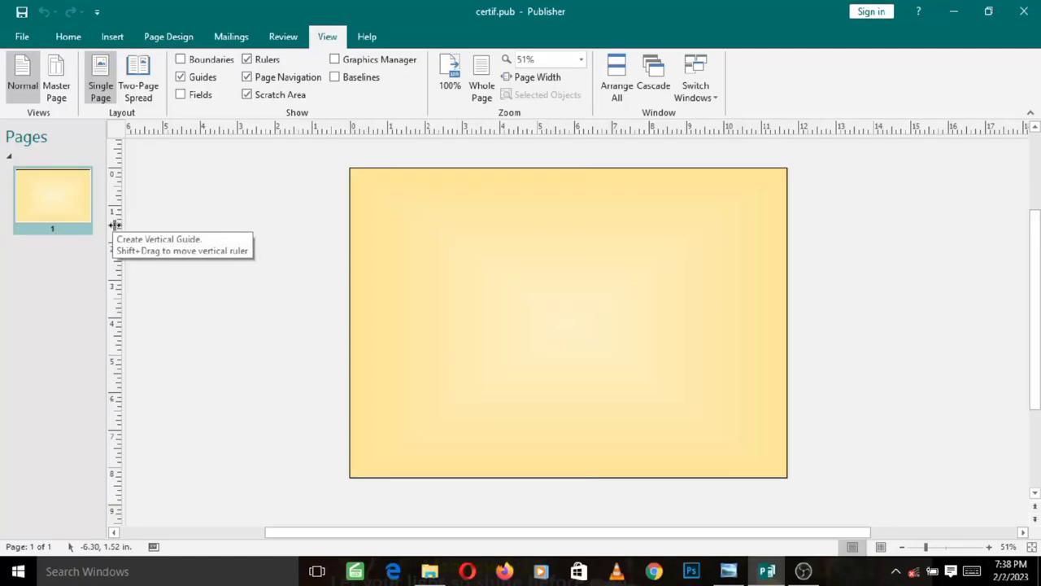
Step: Pull a vertical guide from the ruler and drop it at the page's horizontal centre
left_click_drag(114, 224, 566, 237)
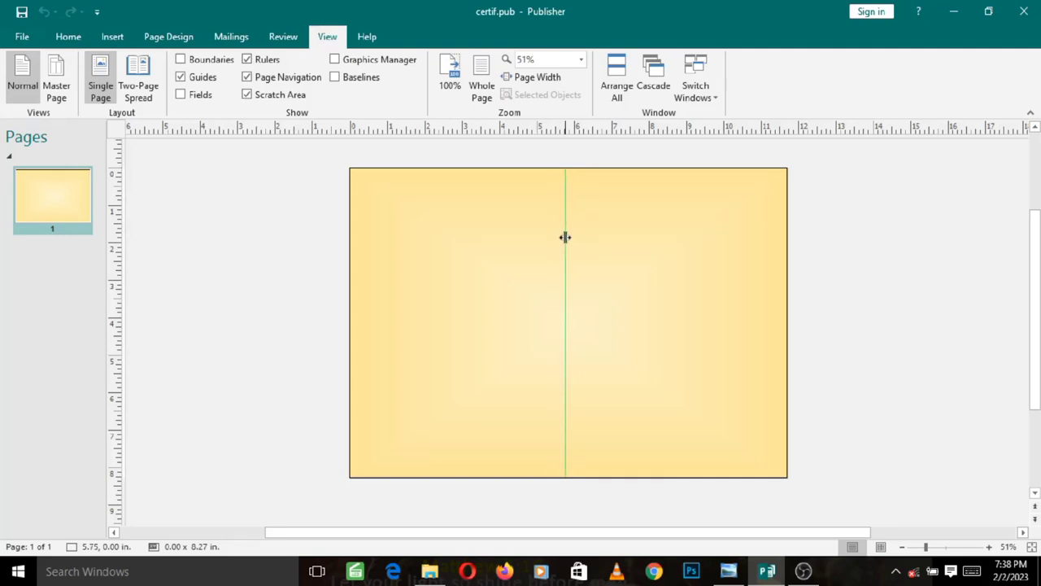
left_click_drag(565, 237, 564, 238)
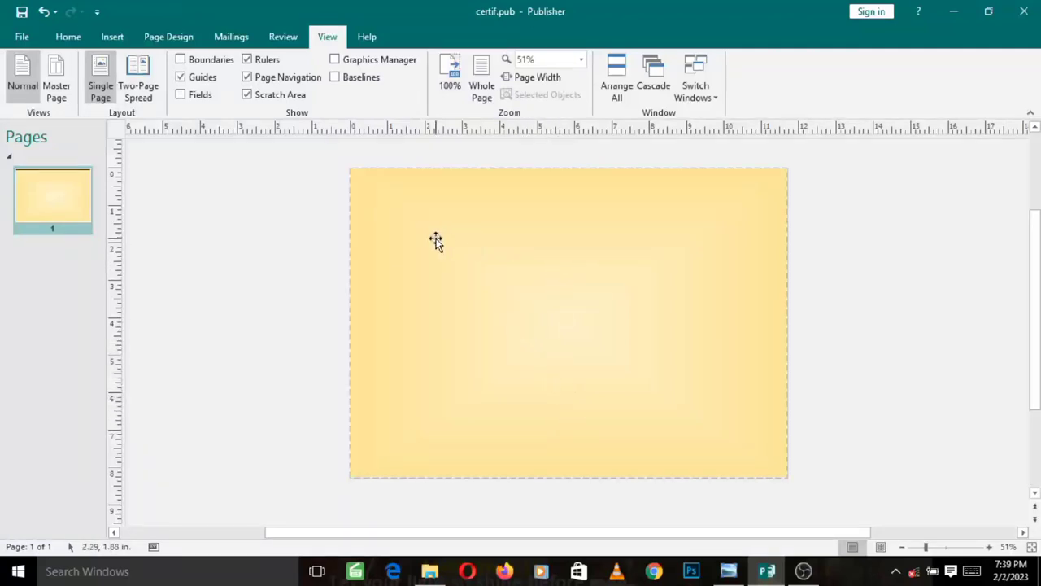
Step: Move the yellow rectangle to the lower-left scratch area, zoom to 77%, and view the sample image
mouse_move(458, 236)
left_mouse_down()
mouse_move(221, 332)
mouse_move(163, 397)
mouse_move(175, 401)
left_mouse_up()
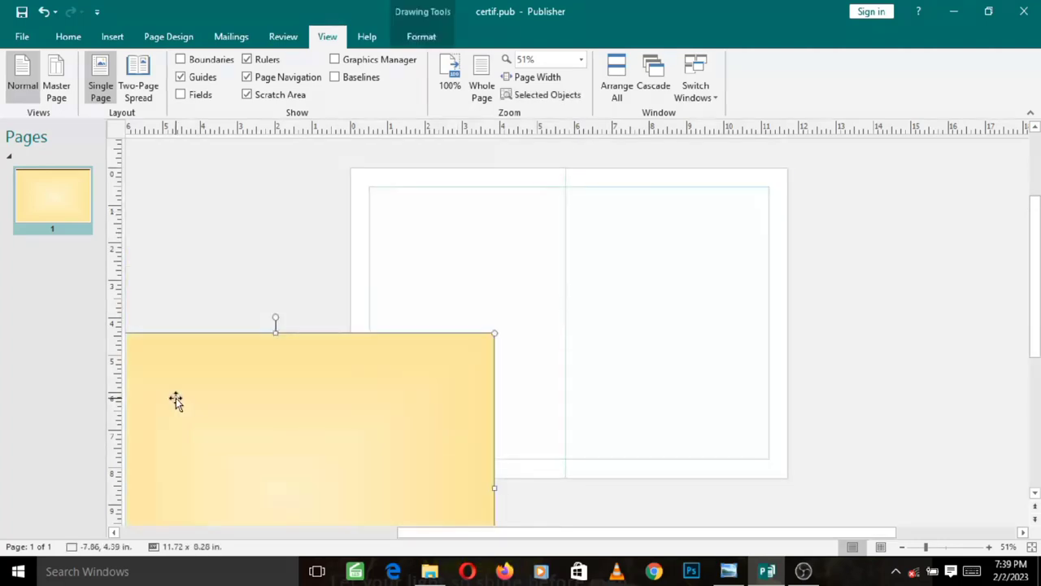
left_click_drag(301, 423, 294, 484)
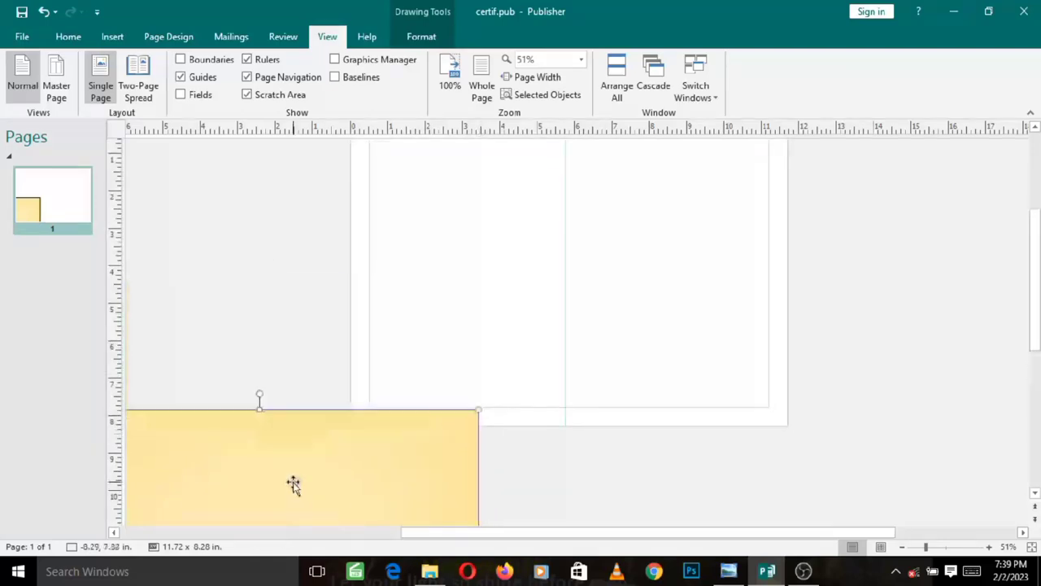
left_click_drag(1033, 302, 1032, 244)
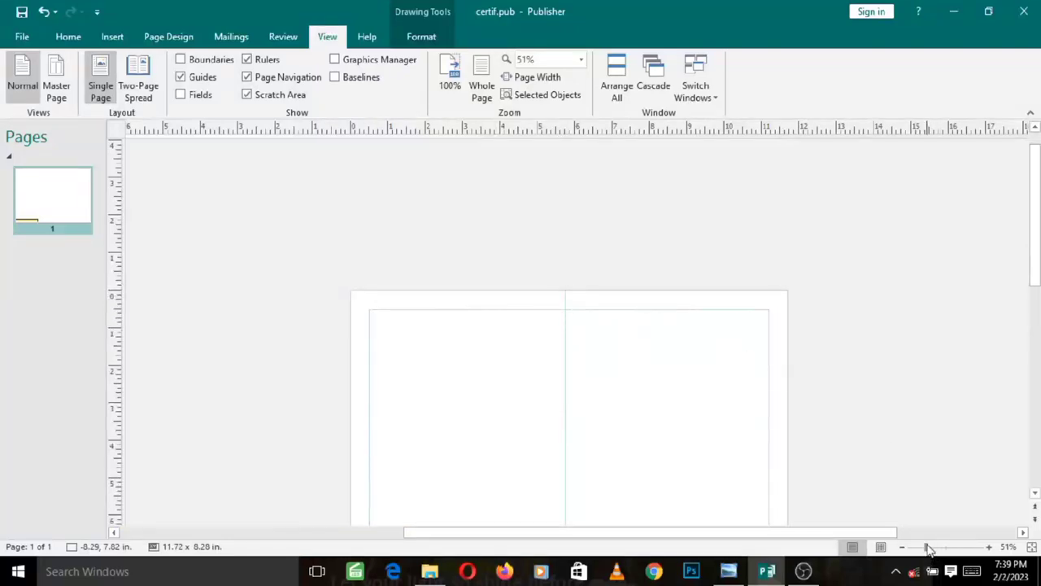
left_click_drag(927, 547, 937, 546)
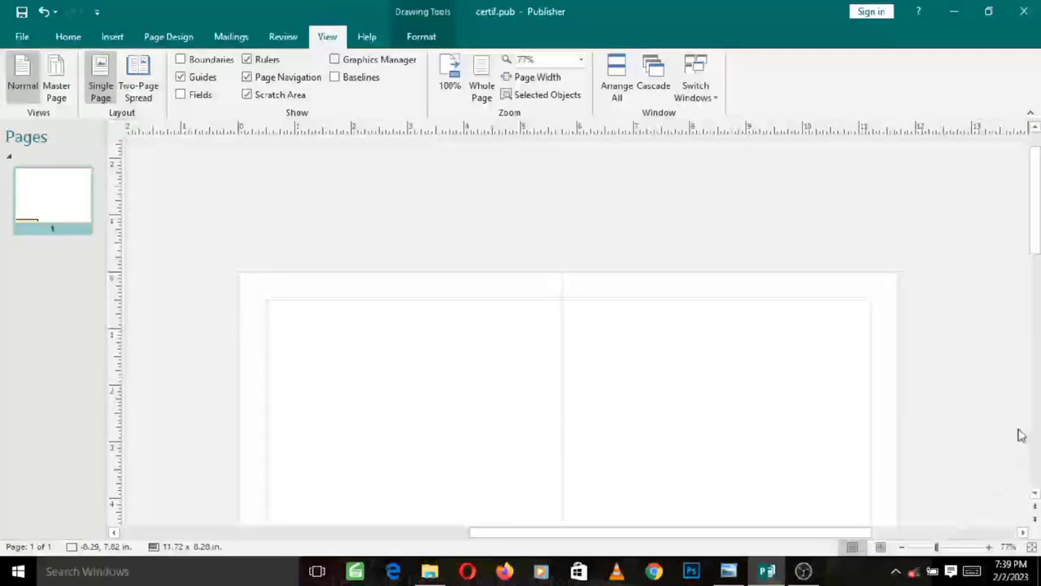
left_click_drag(1037, 241, 1037, 256)
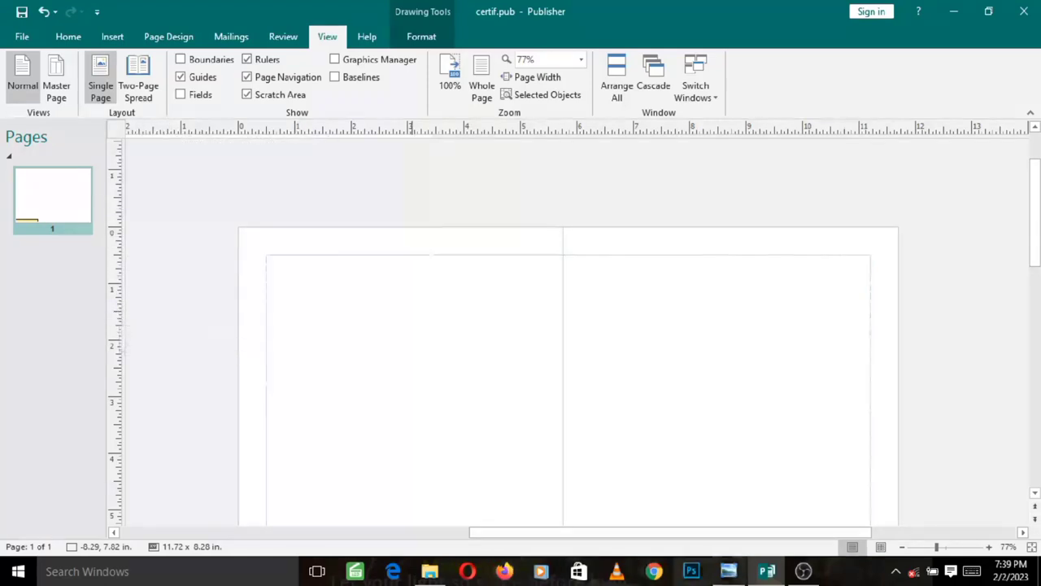
left_click(719, 576)
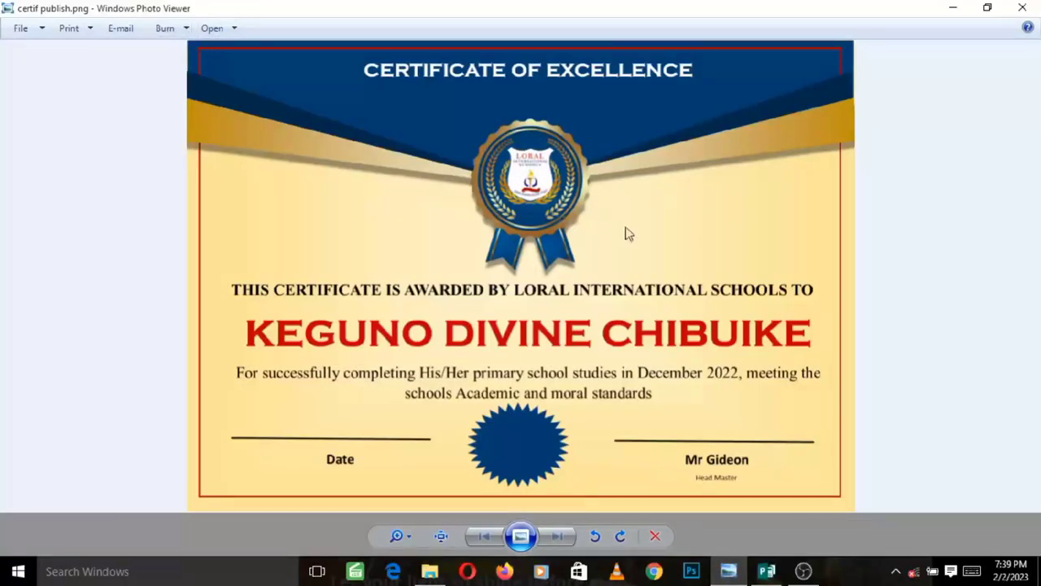
Step: After checking the sample's top banner, bring certif.pub in Publisher back to the front
left_click(768, 573)
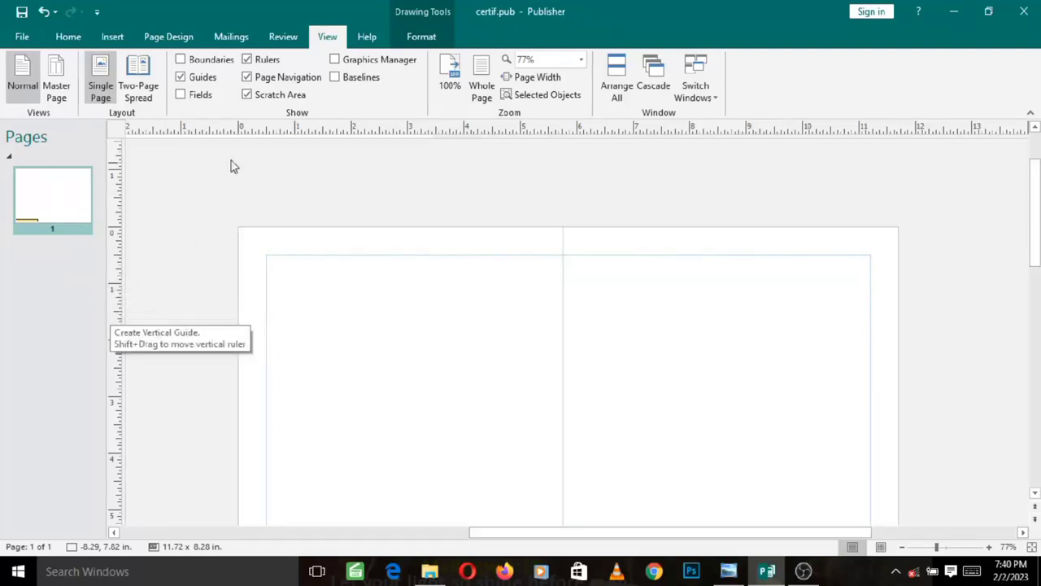
Step: Drag two horizontal guides down onto the upper page to mark off the banner band
mouse_move(260, 128)
left_mouse_down()
mouse_move(235, 214)
mouse_move(235, 311)
left_mouse_up()
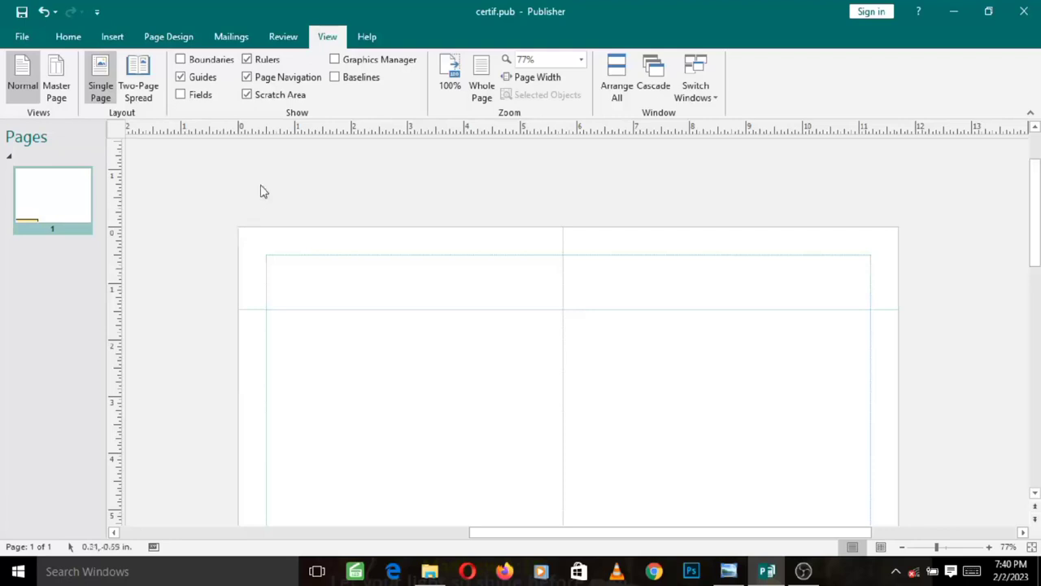
left_click_drag(279, 124, 235, 351)
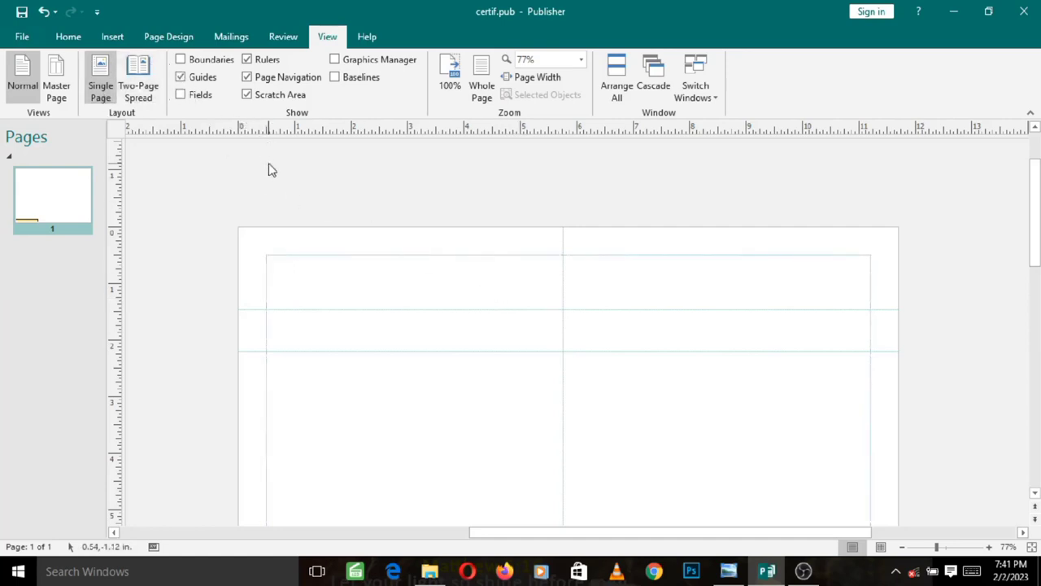
left_click(110, 38)
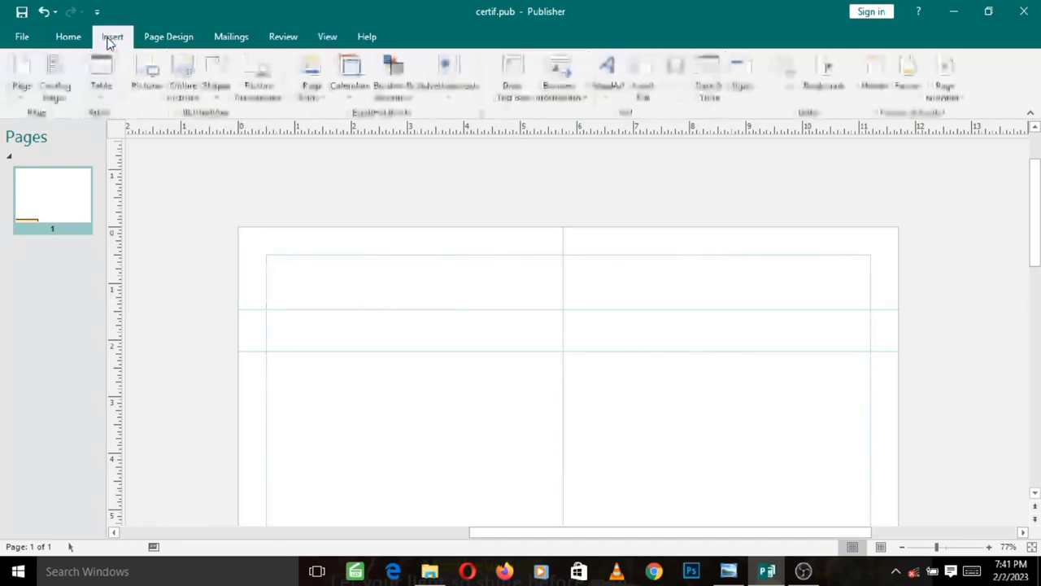
Step: Select the Freeform shape from the Shapes gallery, undoing an accidental freehand line
left_click(218, 89)
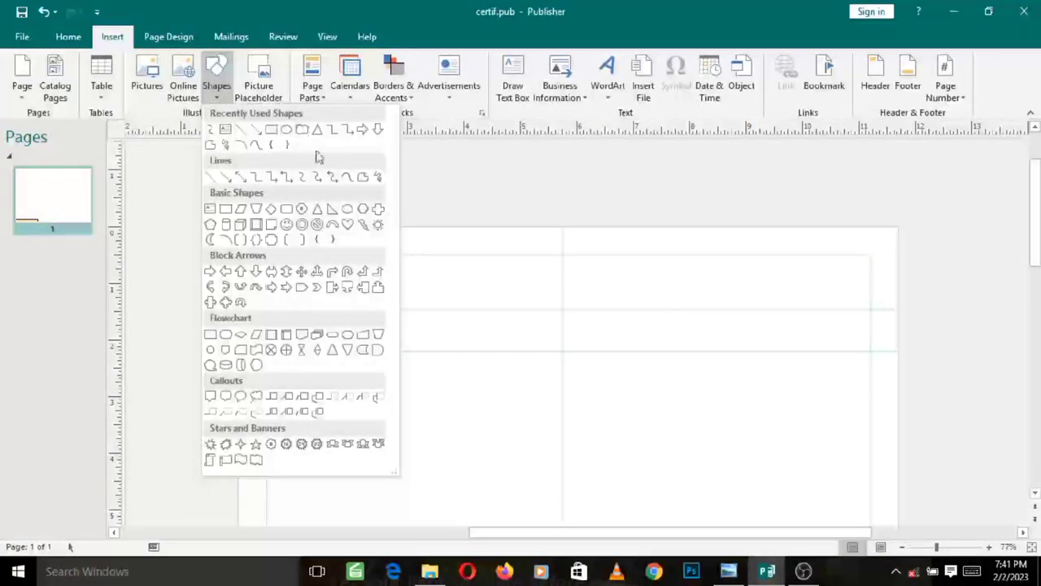
left_click(363, 179)
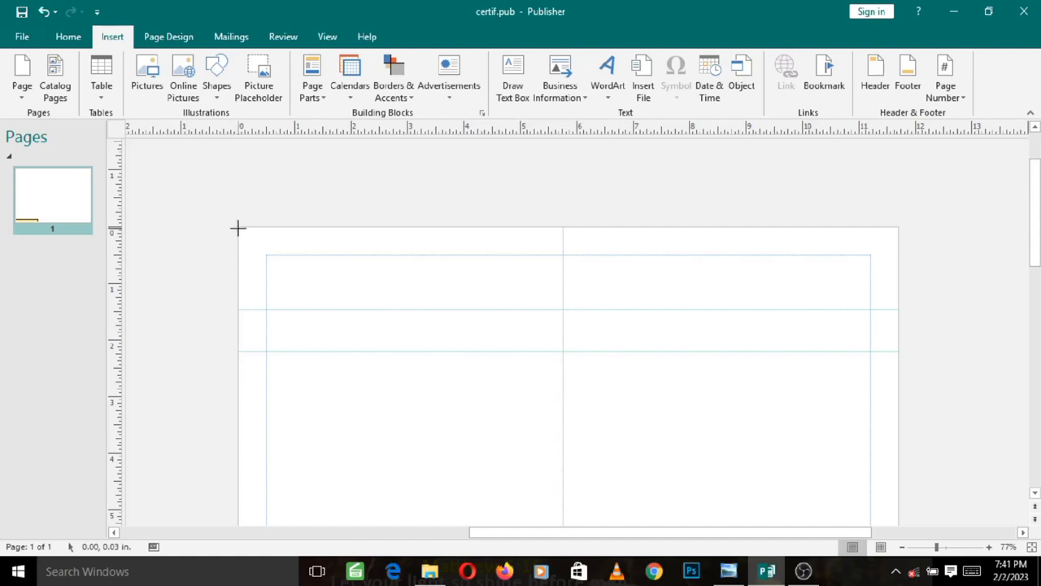
left_click_drag(237, 227, 242, 337)
key("ctrl+z")
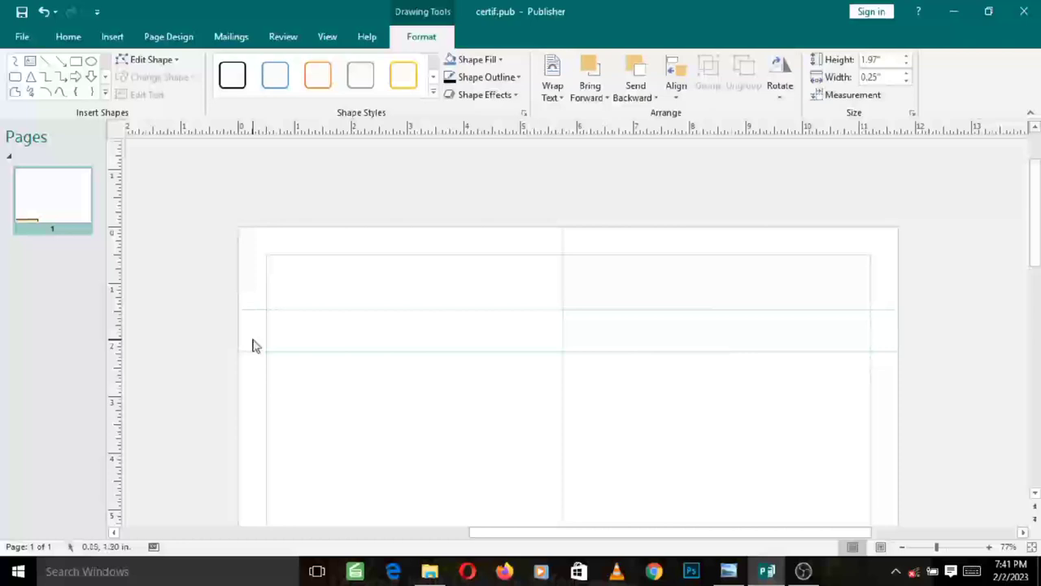
left_click(116, 40)
left_click(221, 95)
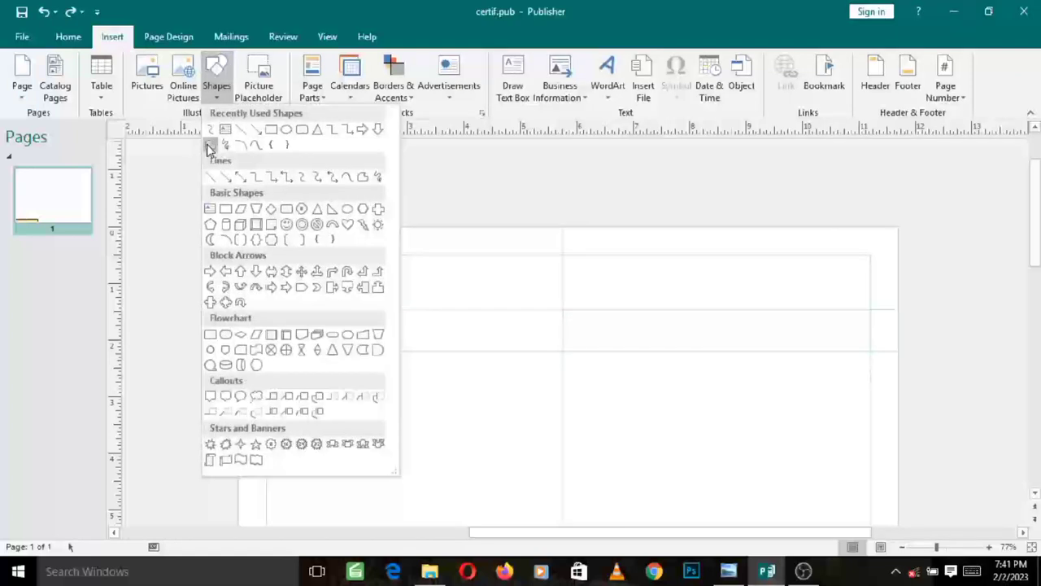
left_click(209, 144)
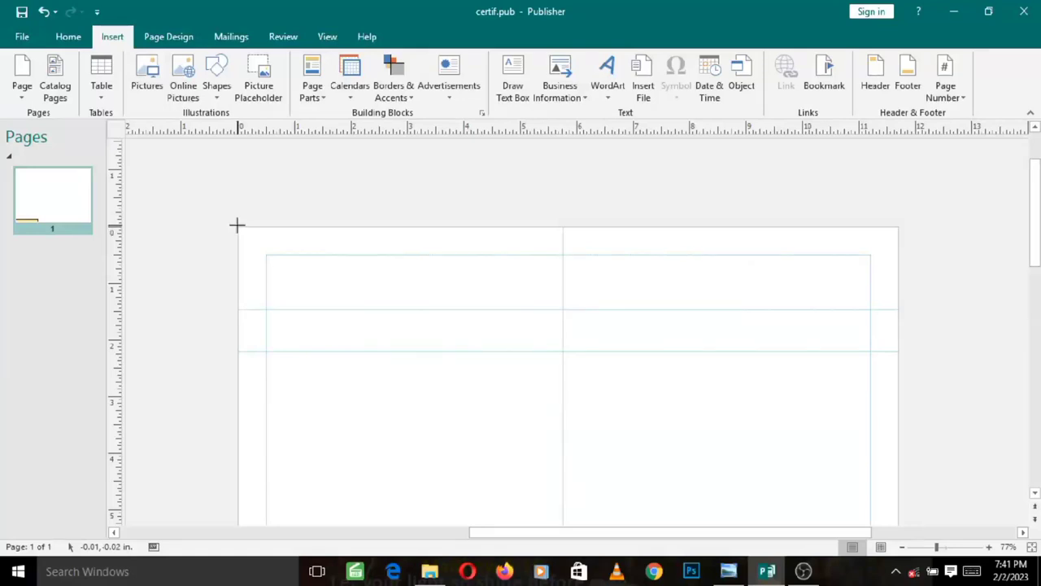
Step: Trace the banner from the top-left corner, dipping to a V-point at centre, and close it
left_click_drag(237, 225, 237, 308)
left_click_drag(237, 308, 237, 309)
left_click(237, 309)
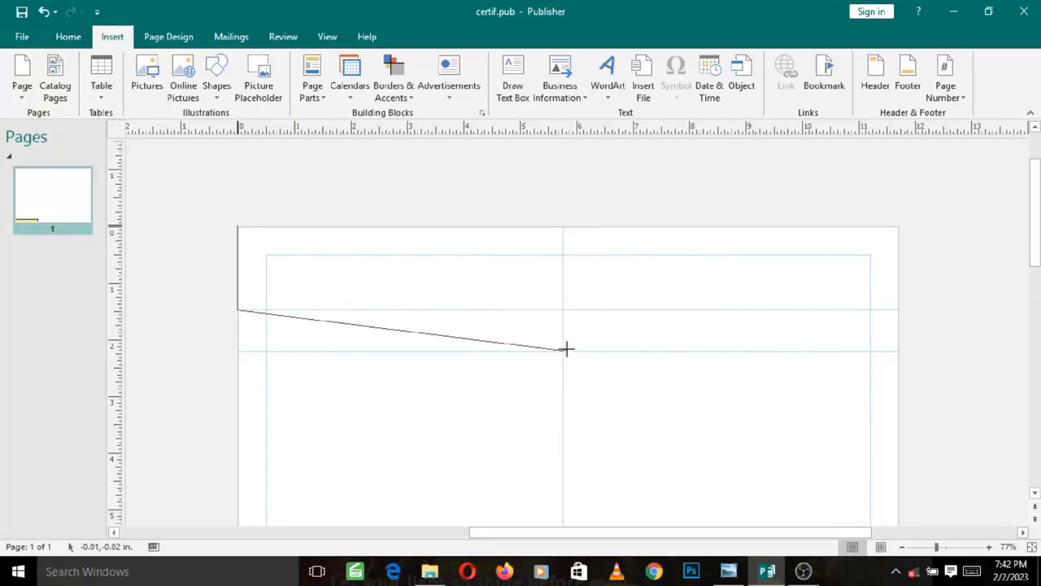
left_click(565, 350)
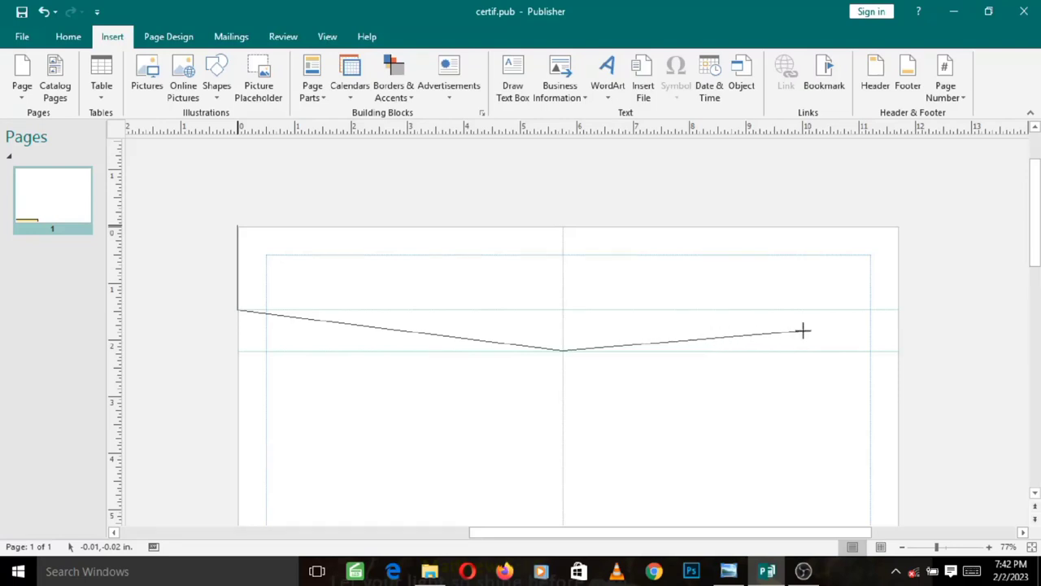
left_click(898, 309)
left_click(896, 228)
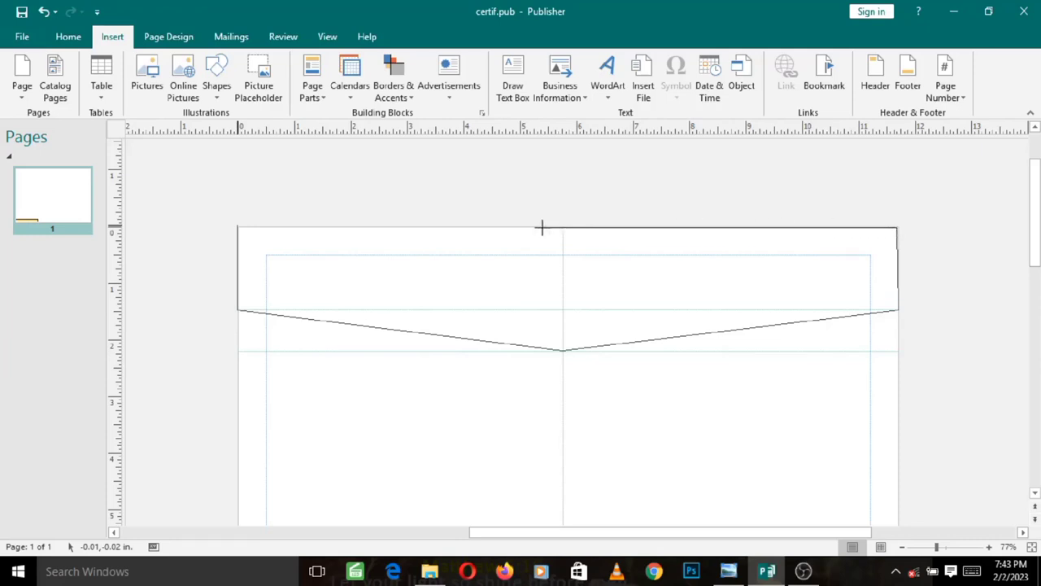
left_click(237, 225)
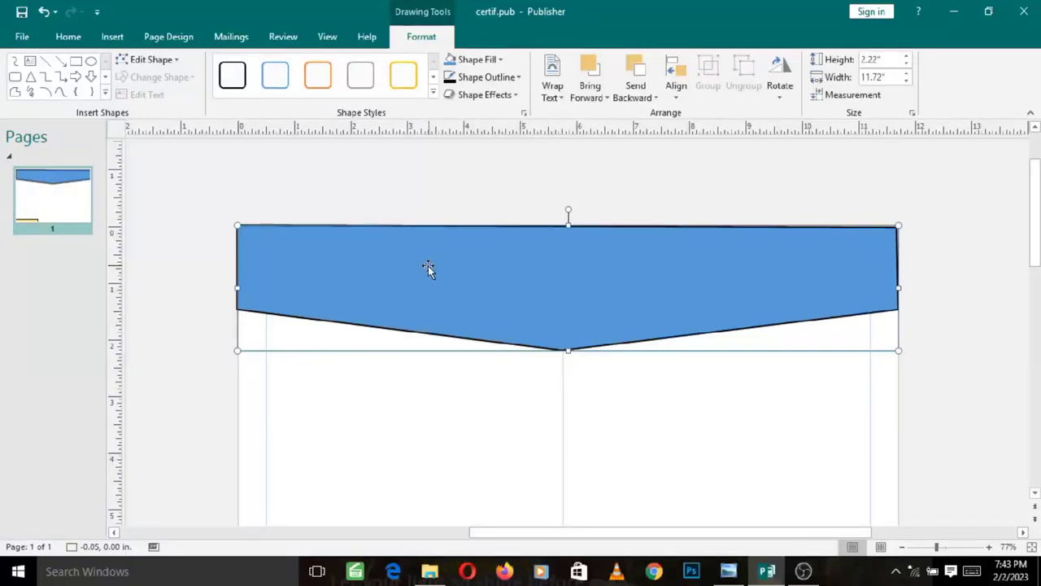
Step: Fill the chevron banner with the dark blue Hyperlink colour and set No Outline
left_click(478, 62)
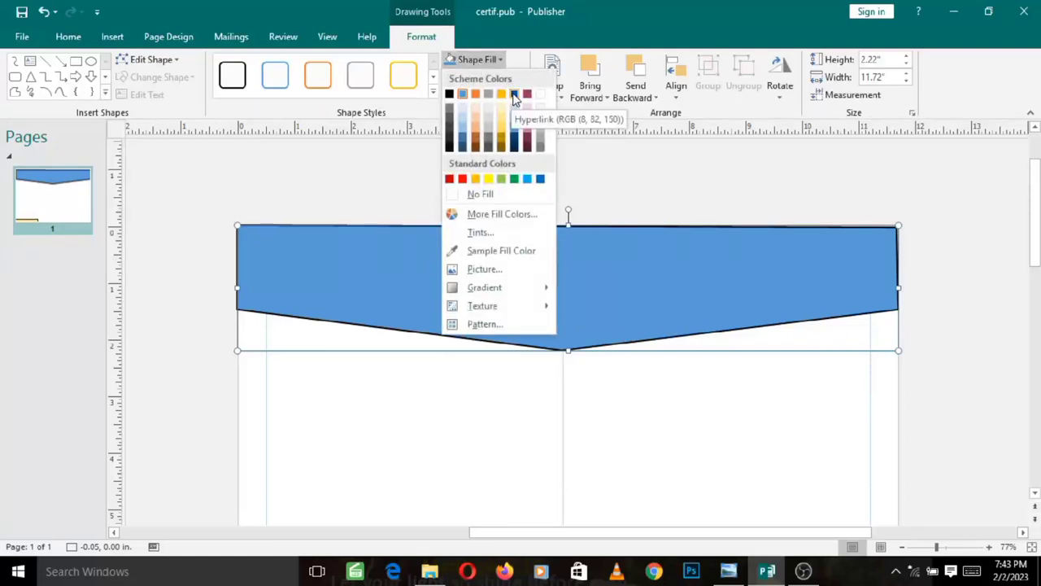
left_click(513, 94)
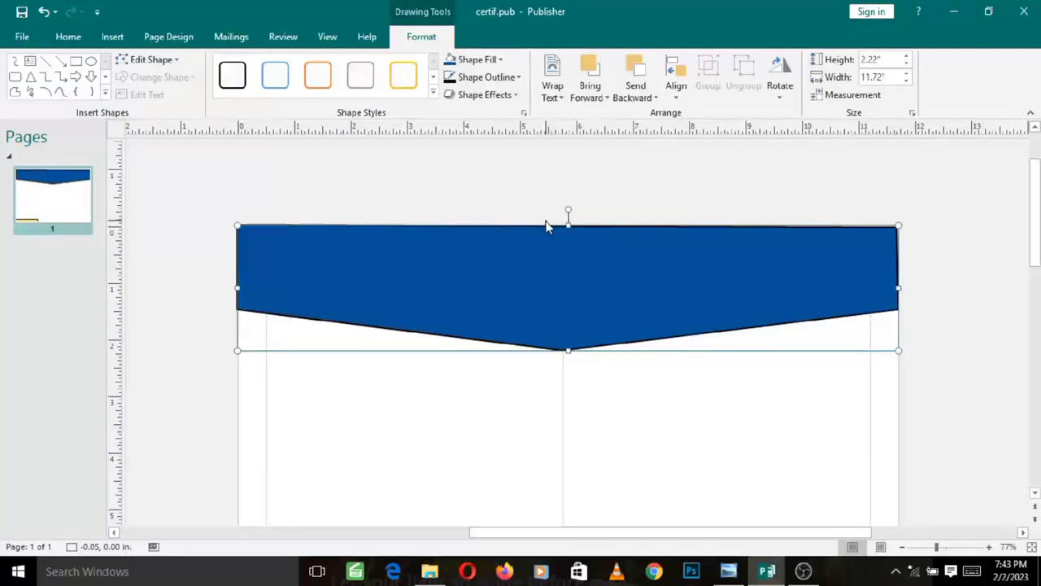
left_click(516, 81)
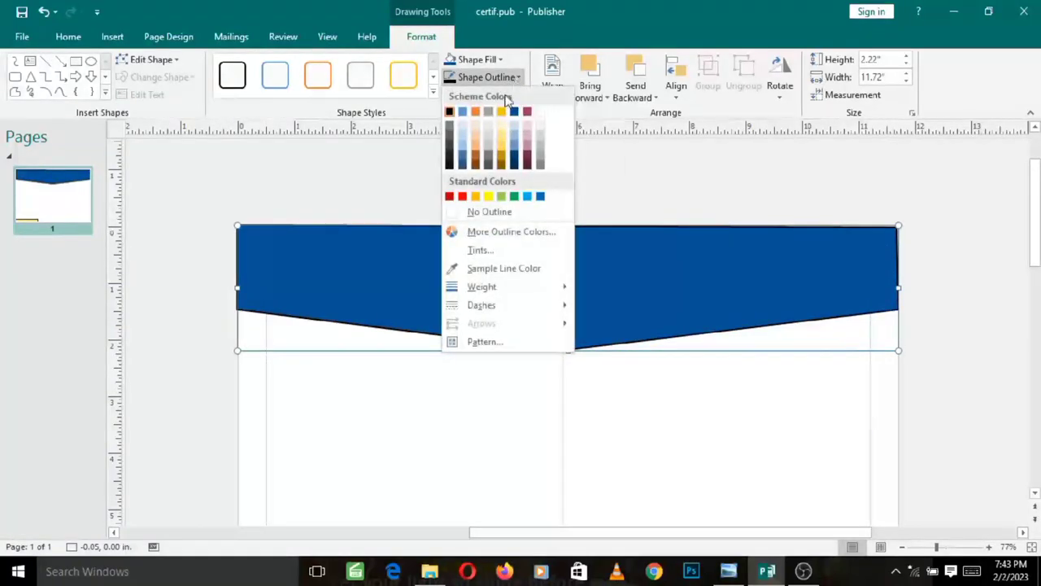
left_click(490, 212)
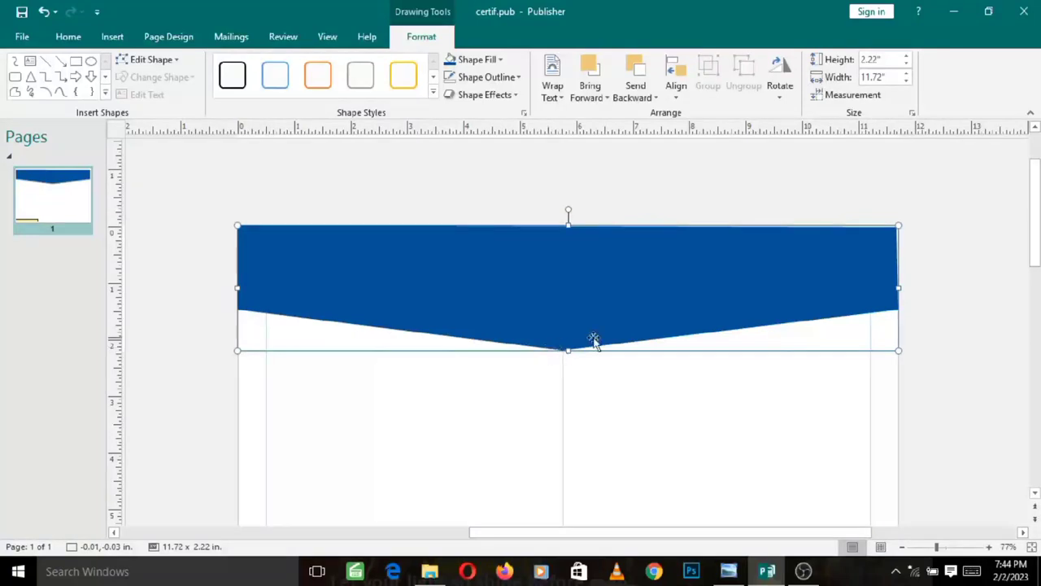
Step: Drag the 11.72 × 8.28 in yellow gradient rectangle back onto the page, aligned with its edges
scroll(1033, 228, "down", 2)
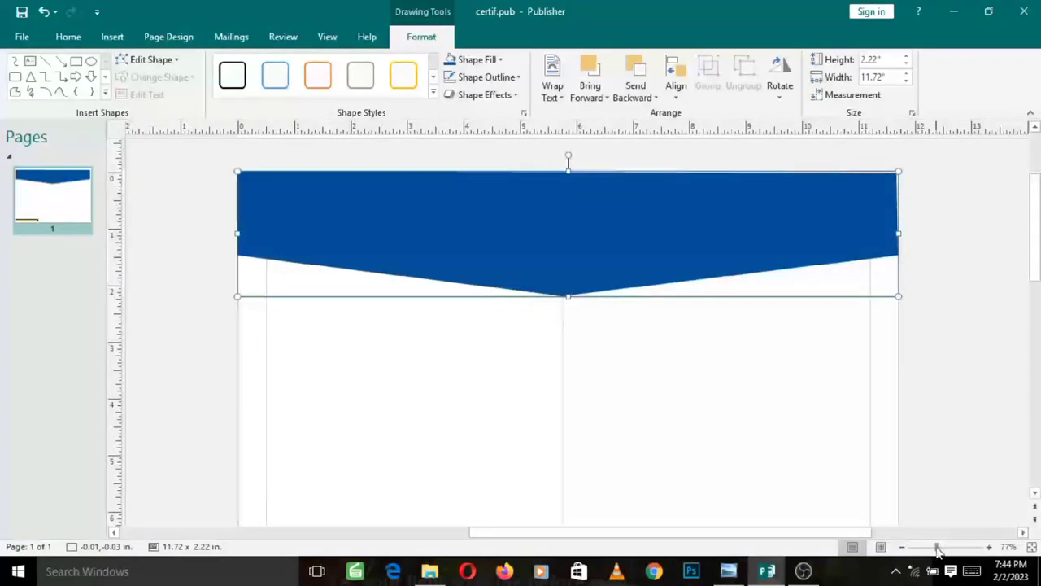
left_click_drag(935, 546, 932, 546)
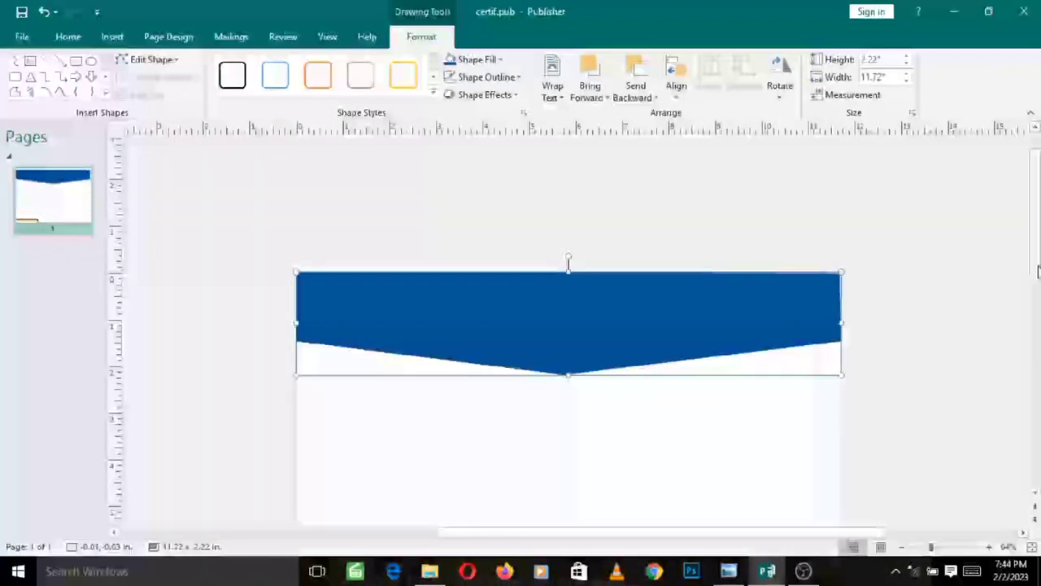
scroll(1030, 419, "down", 5)
scroll(569, 325, "down", 1)
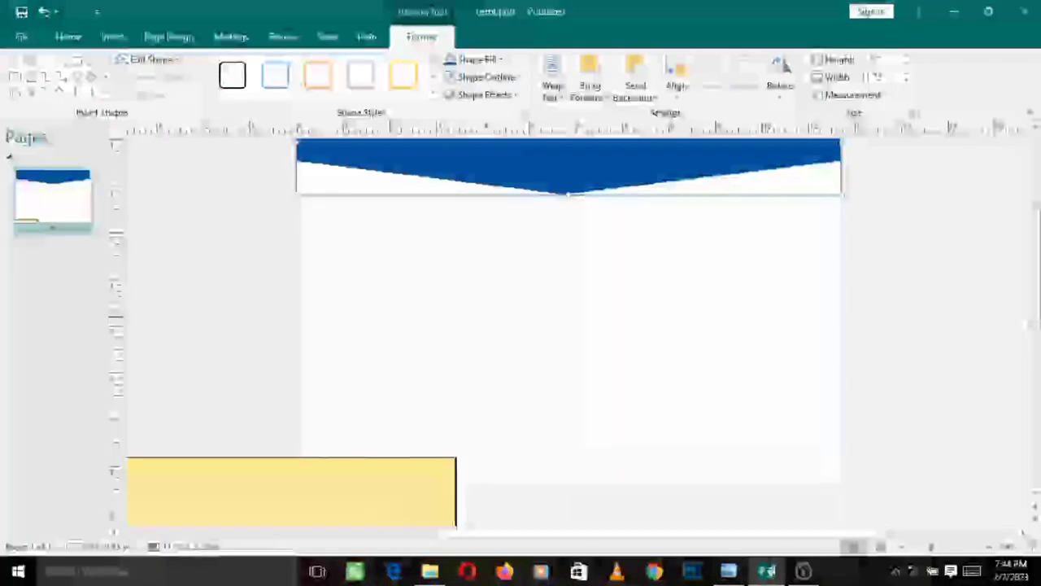
left_click(212, 502)
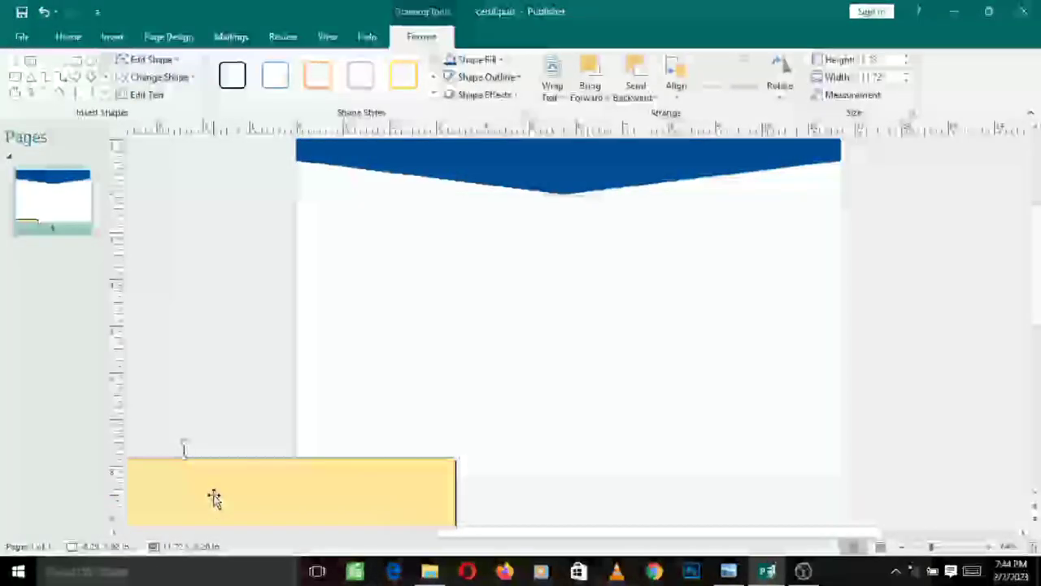
left_click_drag(302, 393, 553, 193)
left_click_drag(416, 314, 457, 296)
left_click_drag(564, 140, 565, 164)
scroll(562, 353, "down", 2)
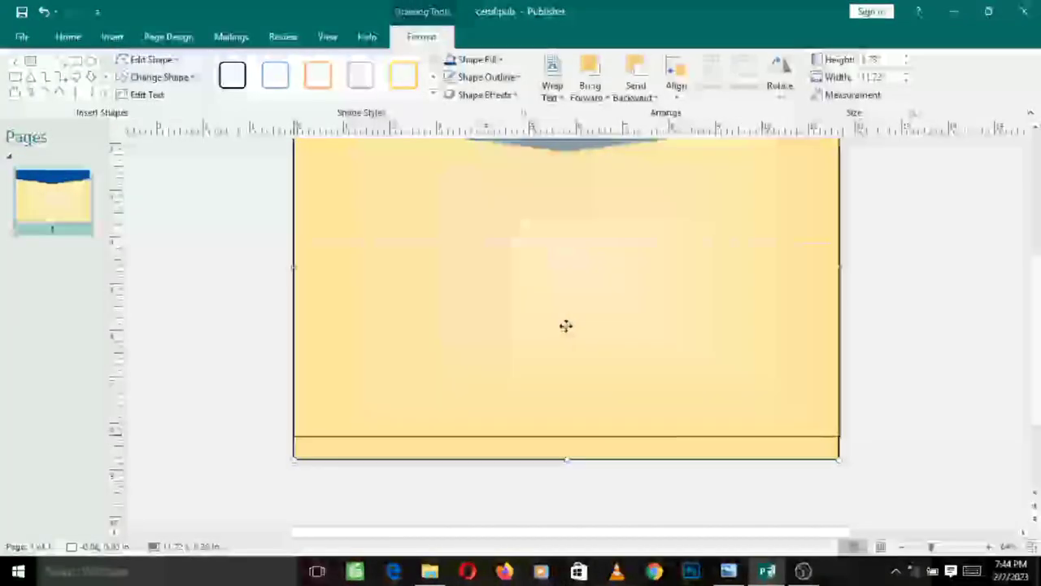
key("ctrl+z")
left_click_drag(582, 364, 581, 349)
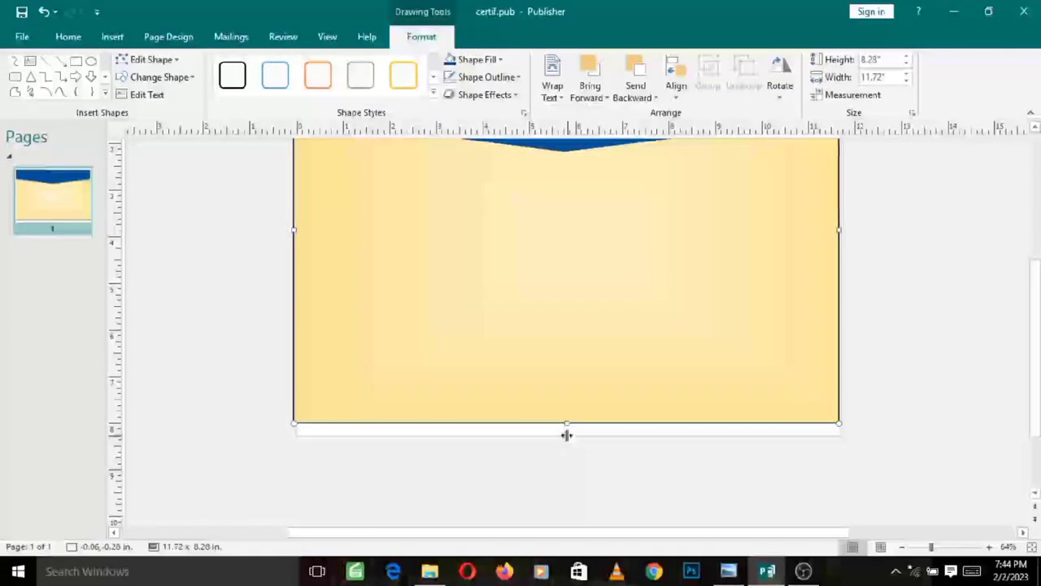
left_click_drag(566, 379, 569, 388)
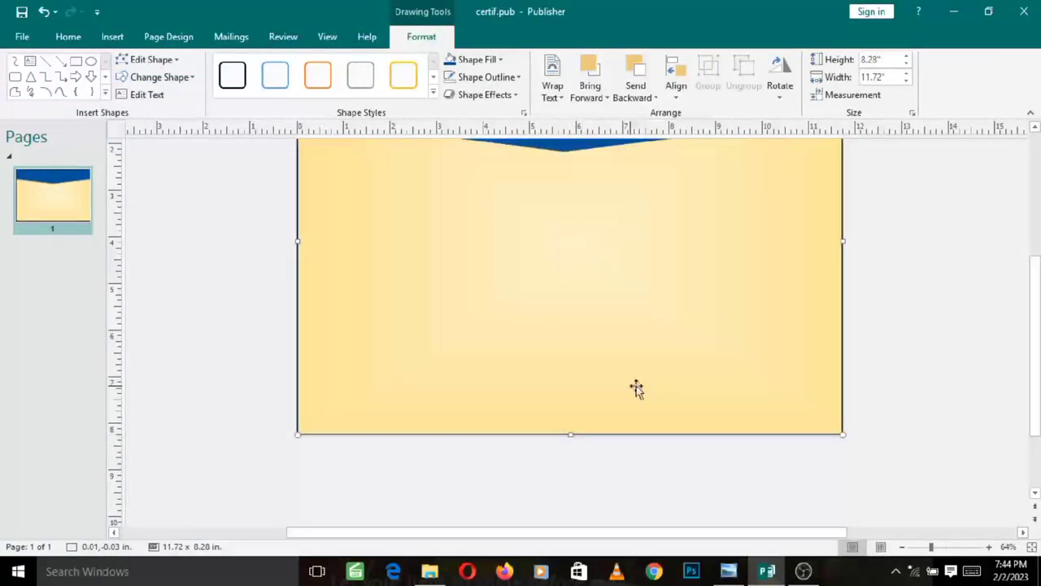
Step: Set the yellow gradient rectangle's Shape Outline to No Outline
left_click(888, 379)
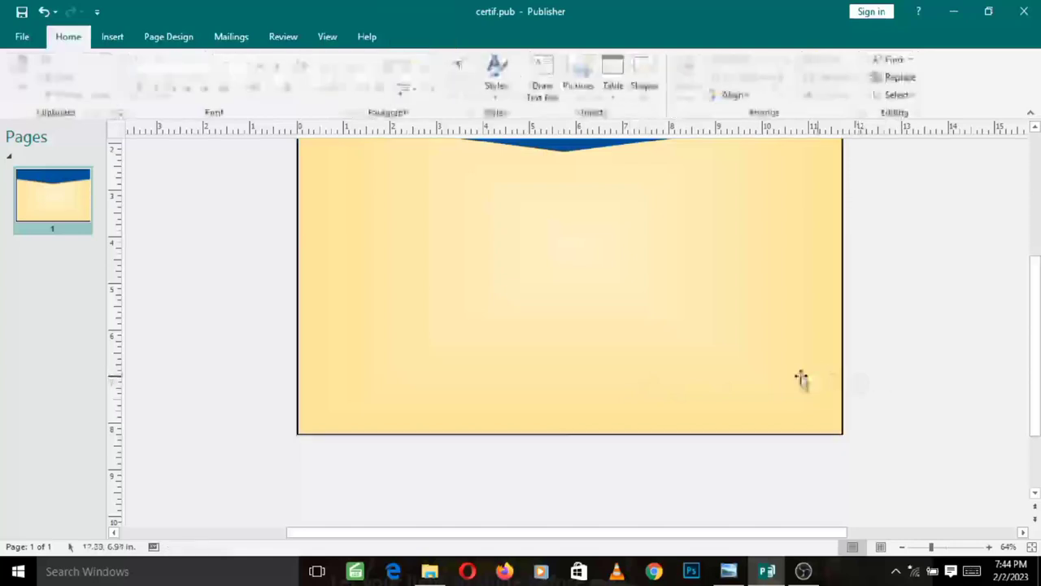
left_click(839, 335)
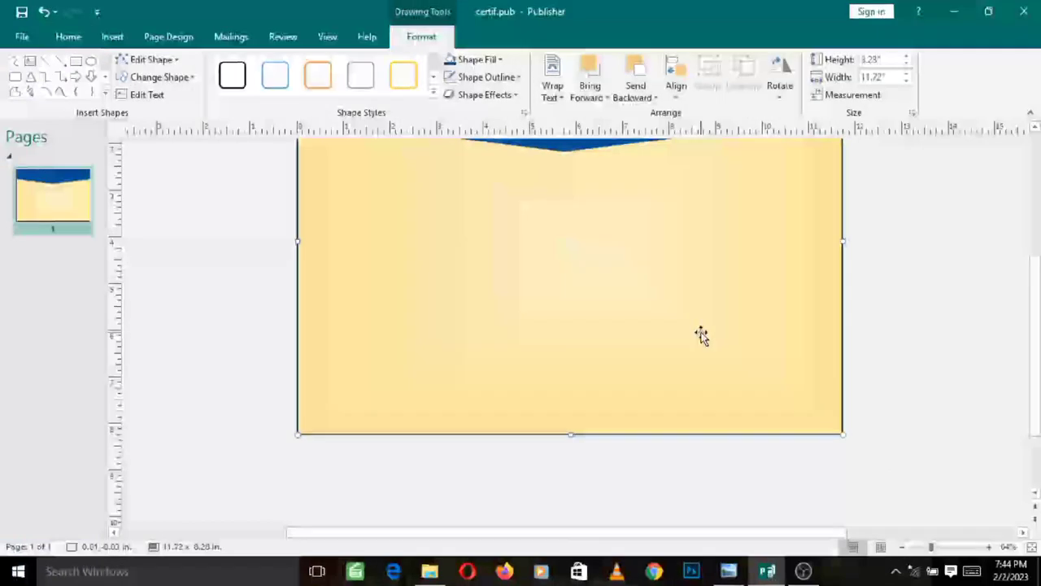
left_click(488, 77)
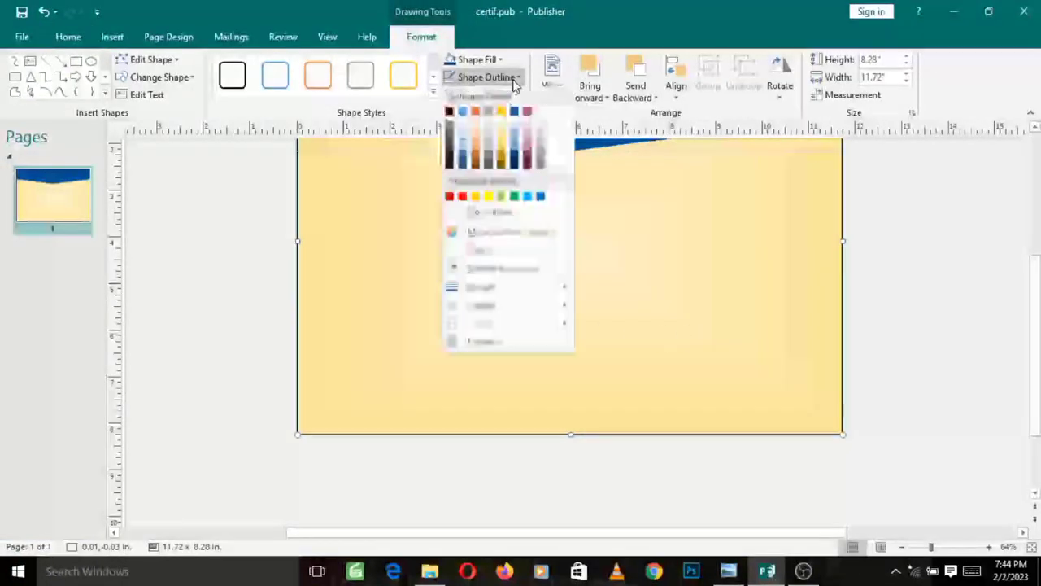
left_click(484, 212)
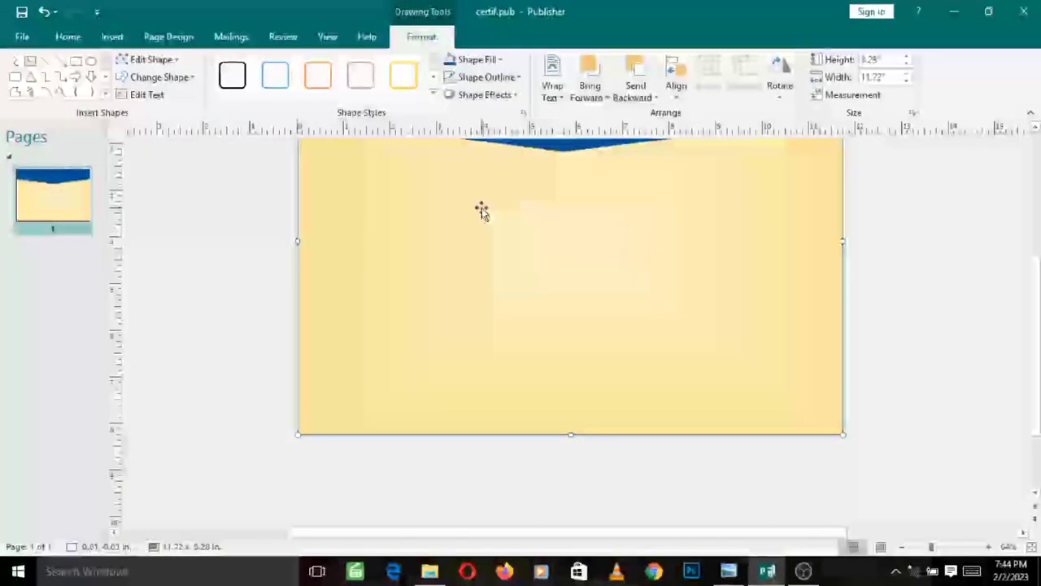
Step: Deselect the rectangle and select the blue chevron banner across the page top
left_click_drag(1036, 379, 1038, 330)
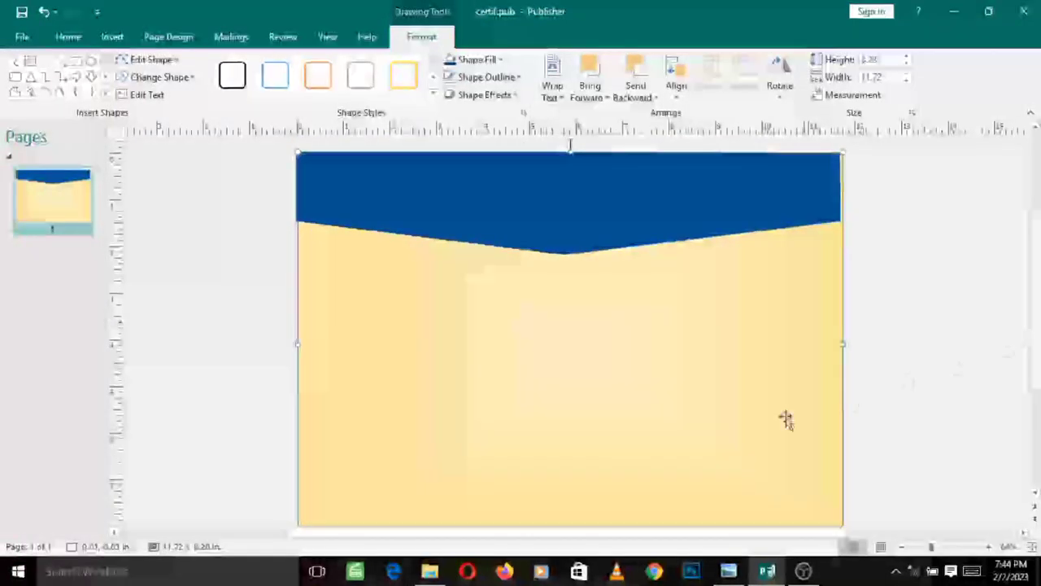
left_click(917, 433)
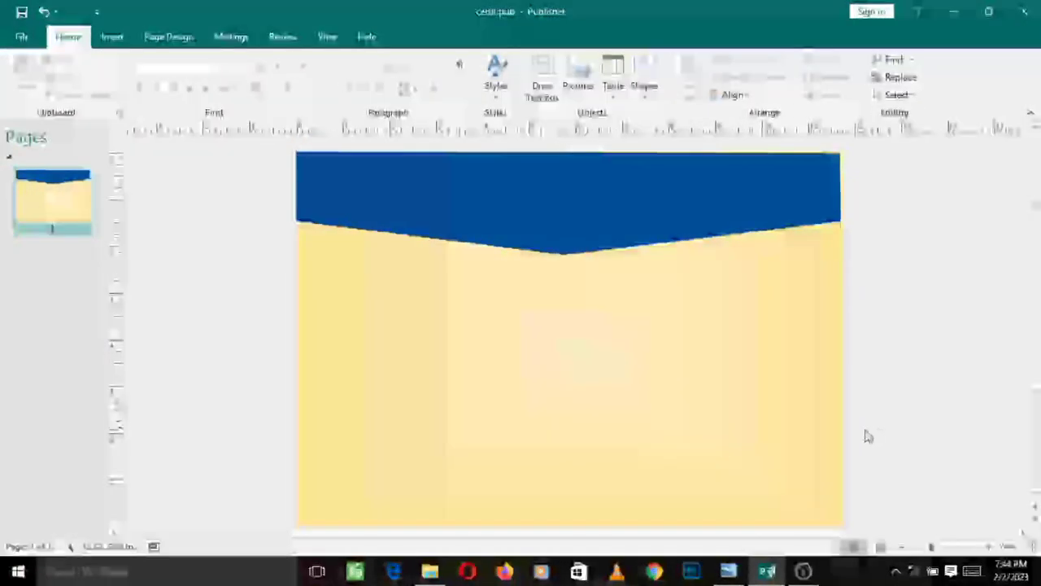
left_click_drag(1036, 307, 1038, 317)
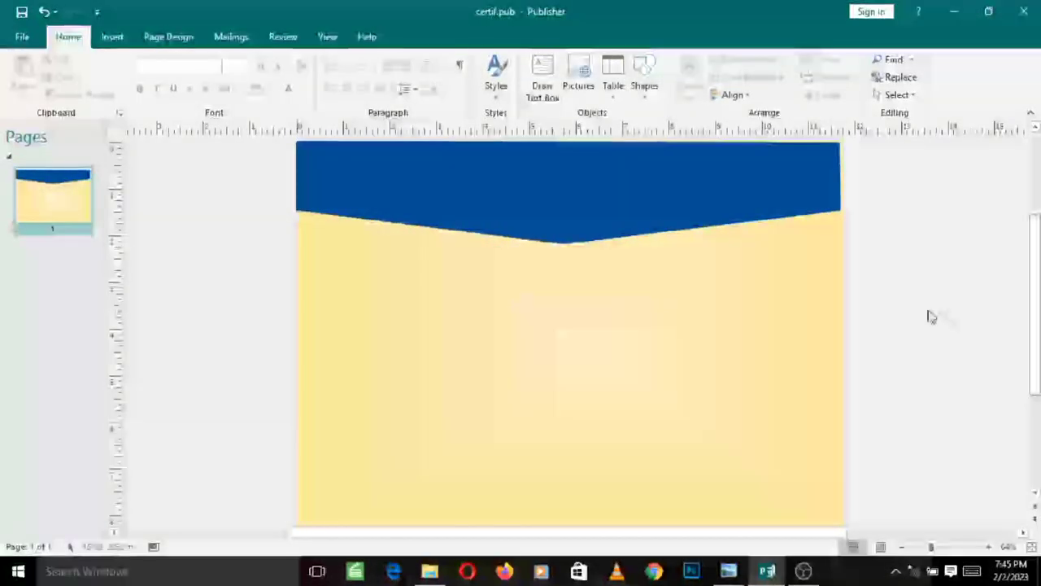
left_click(477, 184)
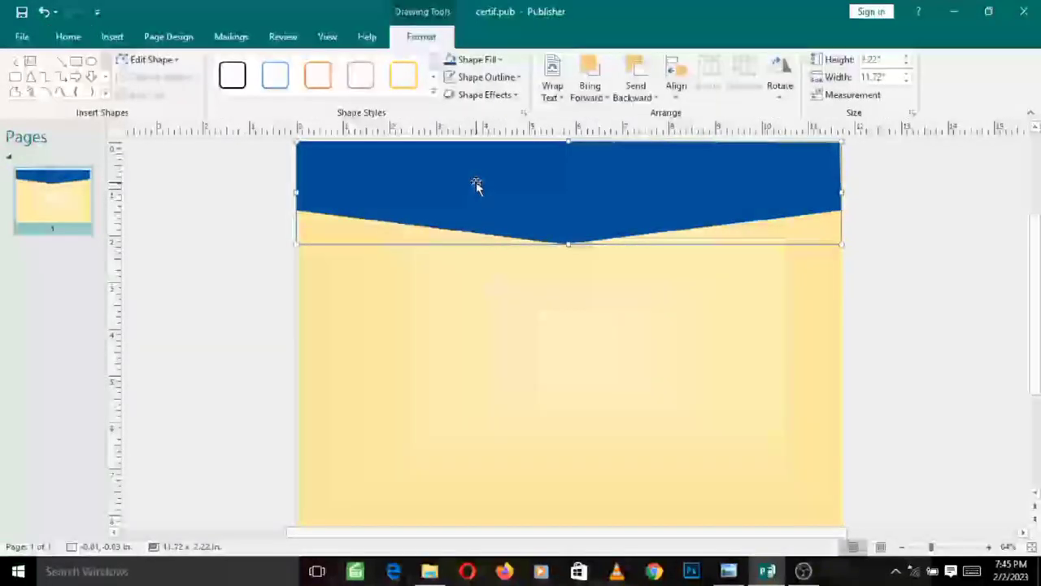